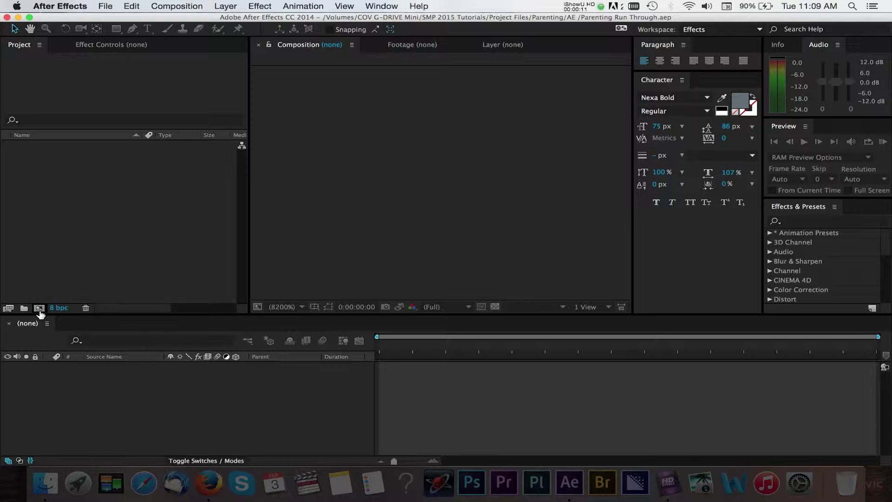
Create a 1920x1080, 29.97 fps, 10-second composition named Parenting
{"action": "left_click", "coordinate": [40, 309]}
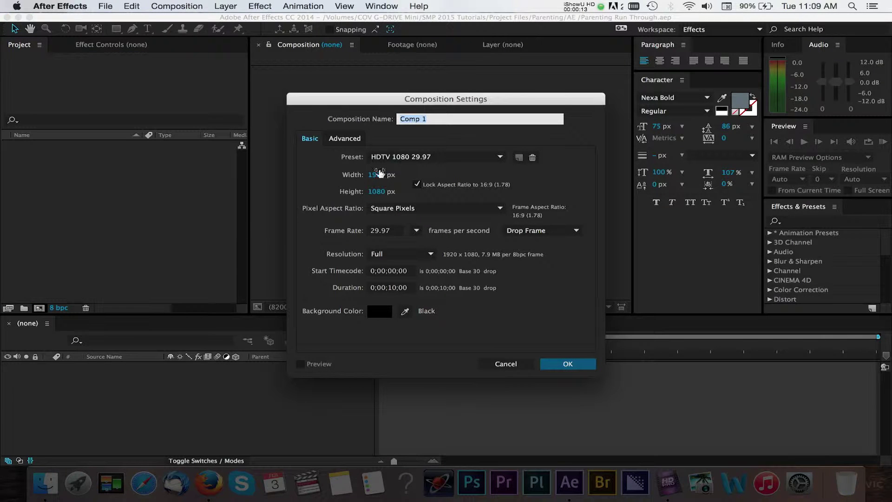
{"action": "type", "text": "Parenting"}
{"action": "left_click", "coordinate": [562, 364]}
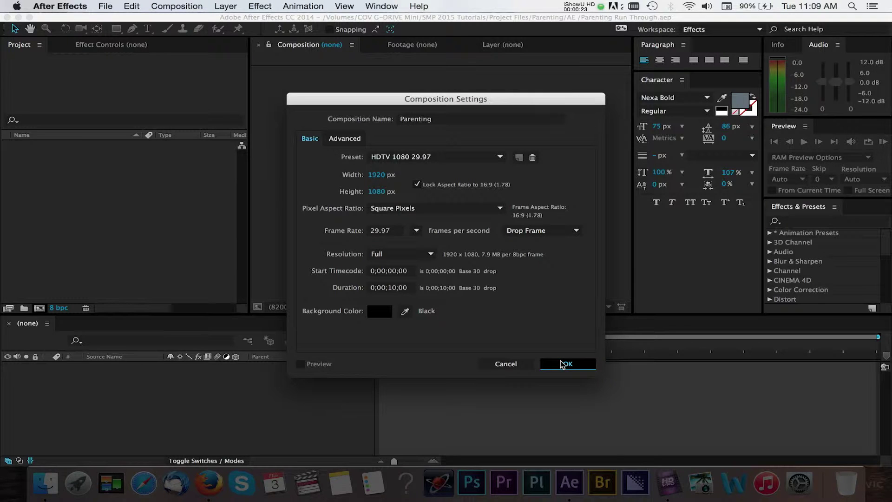
{"action": "left_click", "coordinate": [120, 32]}
Draw a red-filled circle on the comp's left with the Ellipse tool, as Shape Layer 1
{"action": "left_click_drag", "start_coordinate": [122, 36], "coordinate": [178, 58]}
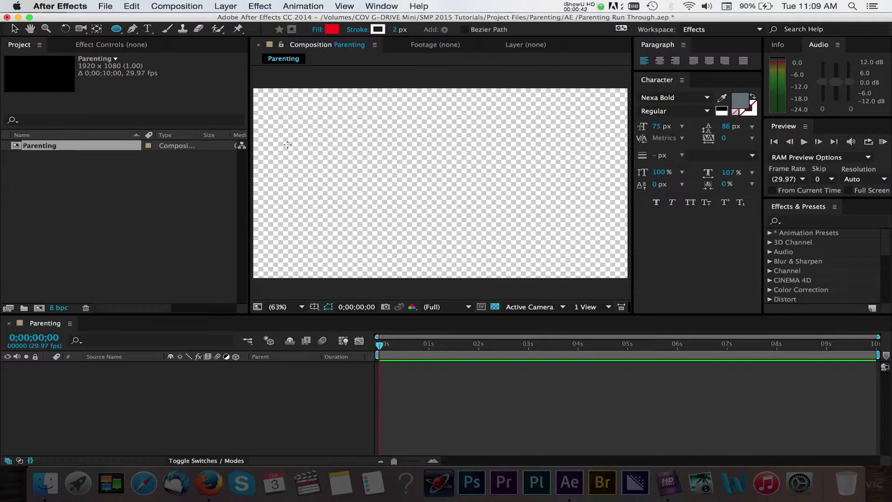
{"action": "mouse_move", "coordinate": [288, 144]}
{"action": "left_mouse_down"}
{"action": "mouse_move", "coordinate": [395, 240]}
{"action": "mouse_move", "coordinate": [394, 229]}
{"action": "left_mouse_up"}
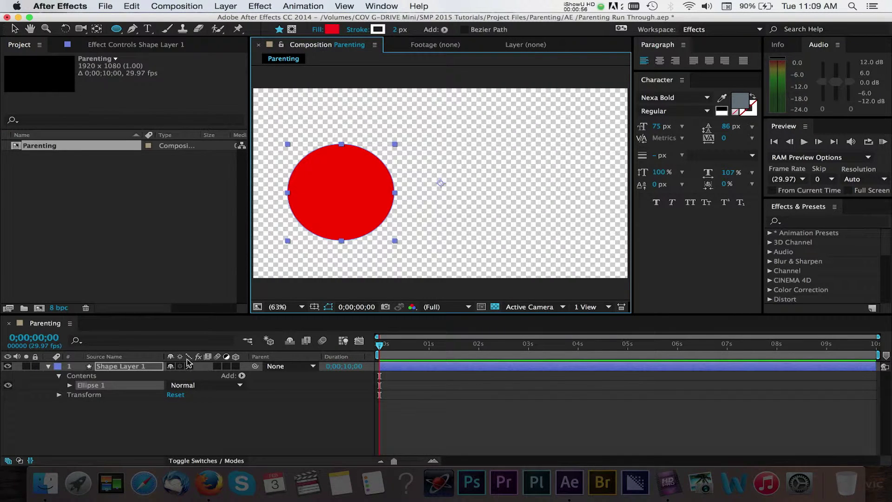
{"action": "left_click", "coordinate": [179, 416]}
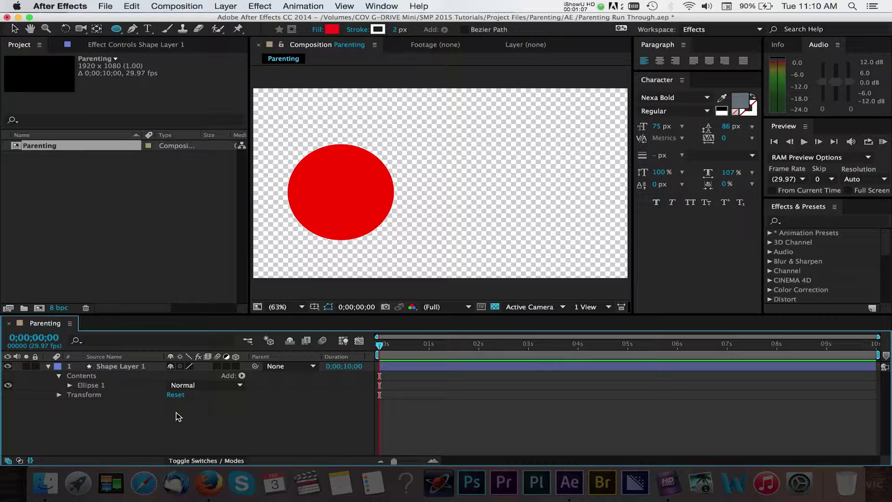
Add a grey text layer reading 'Parenting with After Effects' up and right of the circle
{"action": "left_click", "coordinate": [148, 30]}
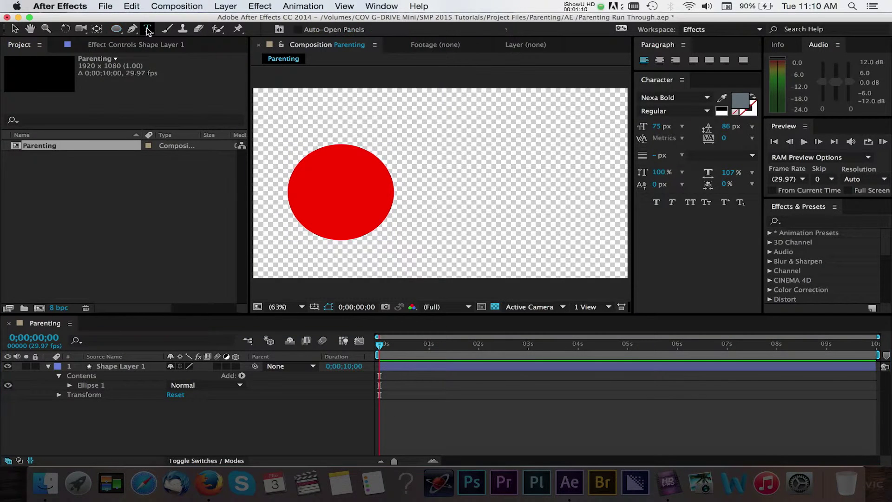
{"action": "left_click", "coordinate": [394, 136]}
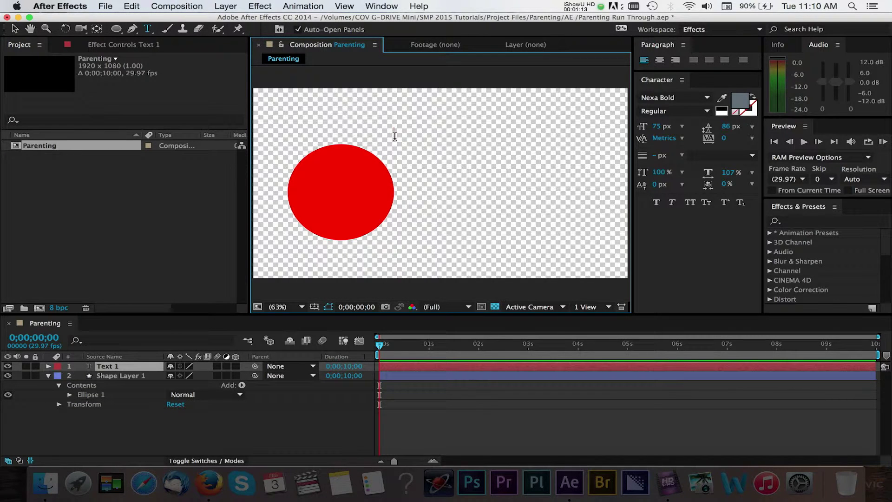
{"action": "type", "text": "Parenting with After Effects"}
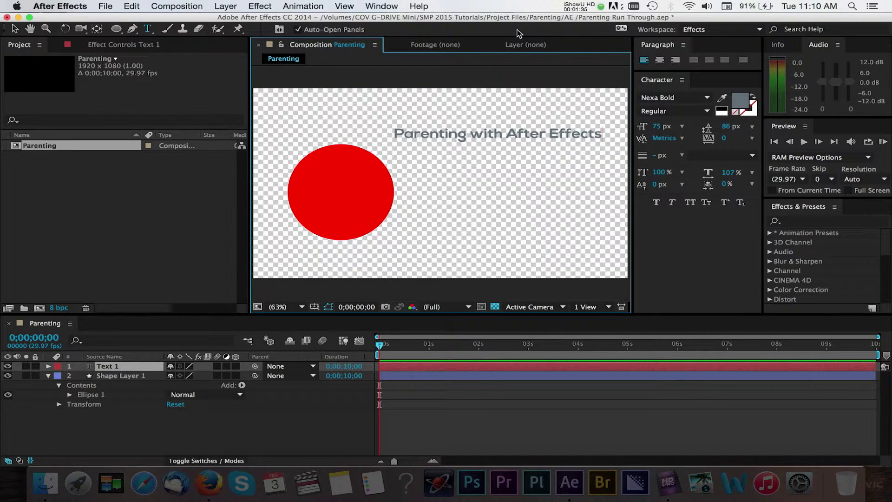
{"action": "left_click", "coordinate": [391, 9]}
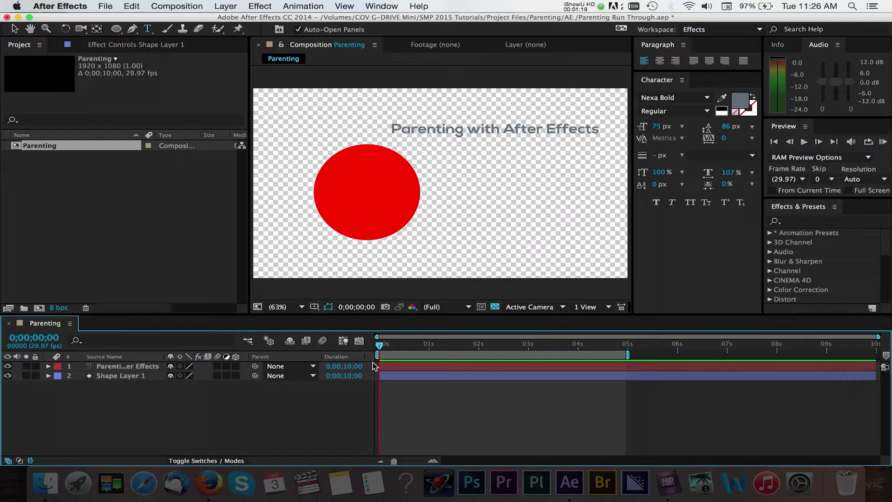
Set Shape Layer 1's first Position keyframe at 3 seconds, at 1094, 540
{"action": "left_click", "coordinate": [131, 377]}
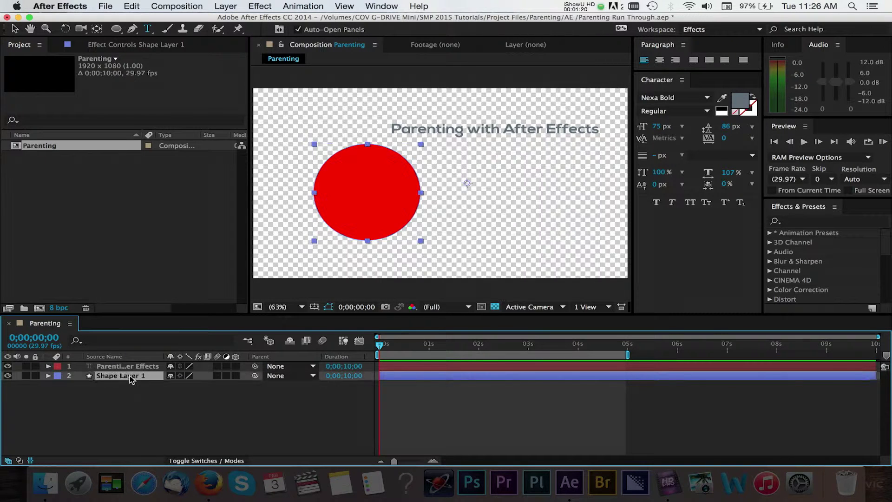
{"action": "key", "text": "p"}
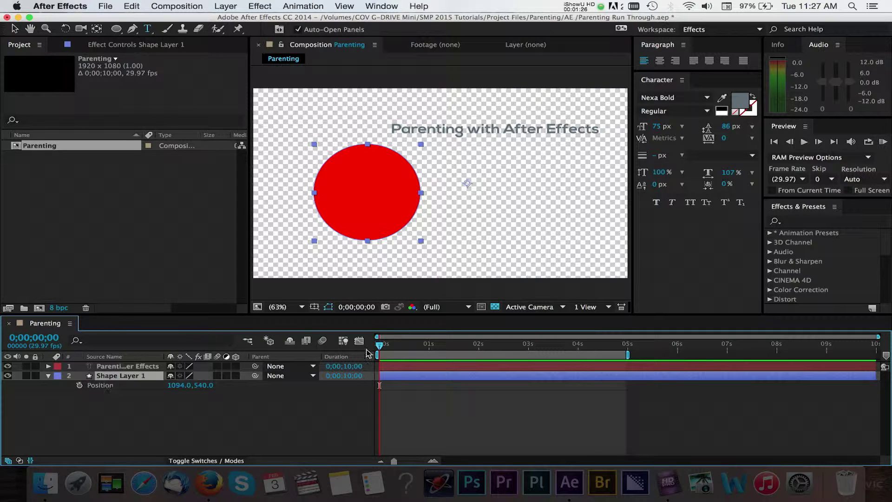
{"action": "left_click_drag", "start_coordinate": [380, 347], "coordinate": [531, 362]}
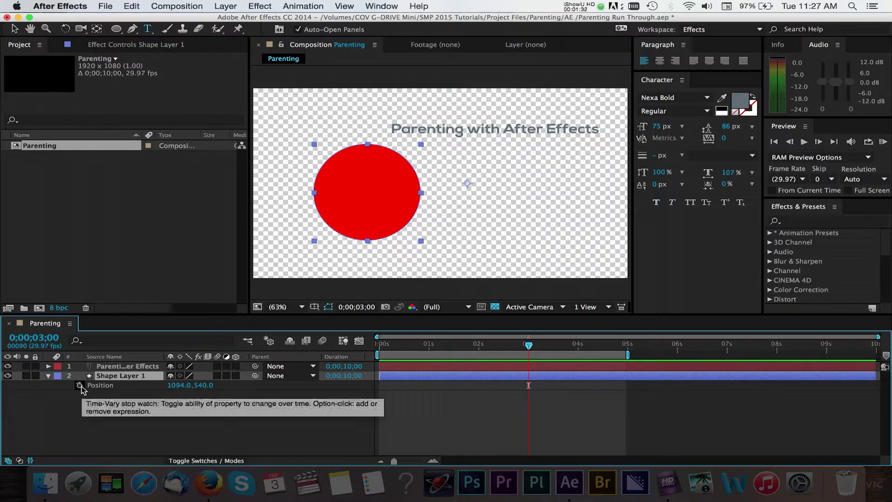
{"action": "left_click", "coordinate": [80, 385]}
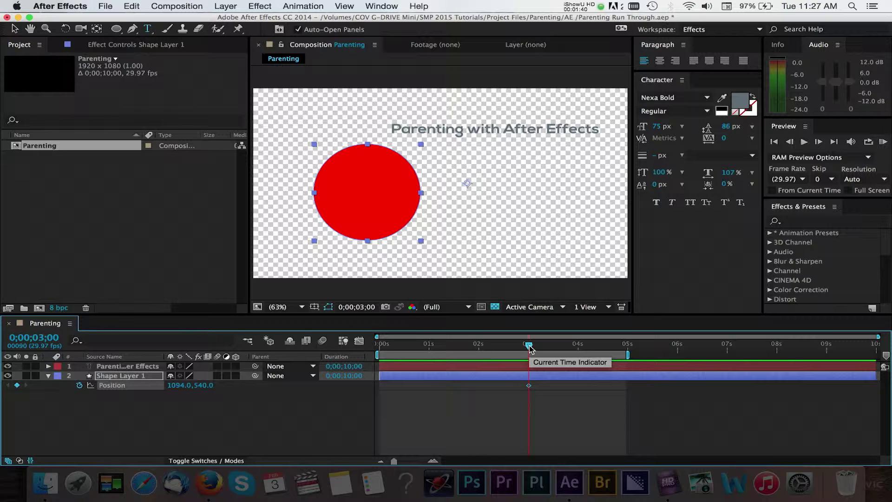
{"action": "left_click_drag", "start_coordinate": [529, 347], "coordinate": [479, 355]}
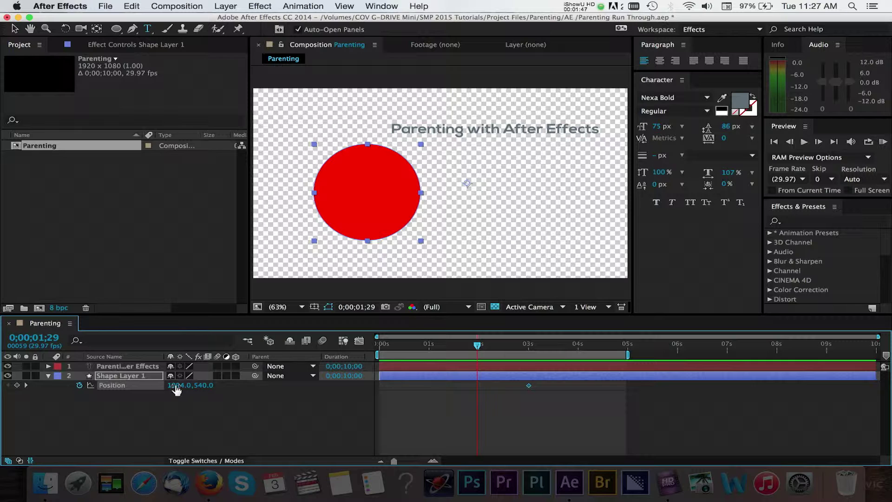
Add circle Position keyframes near the top at 2 seconds and at the bottom at 1 second
{"action": "left_click_drag", "start_coordinate": [176, 386], "coordinate": [155, 385]}
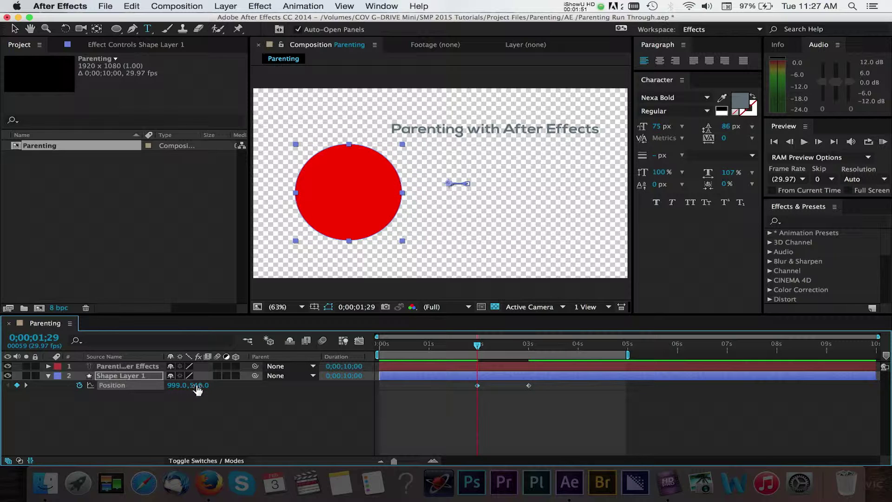
{"action": "left_click_drag", "start_coordinate": [197, 390], "coordinate": [3, 331]}
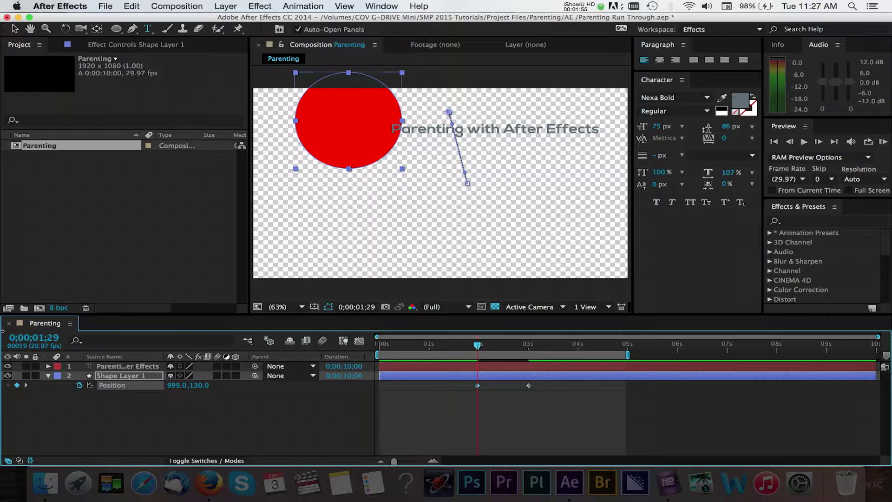
{"action": "left_click_drag", "start_coordinate": [479, 347], "coordinate": [425, 346]}
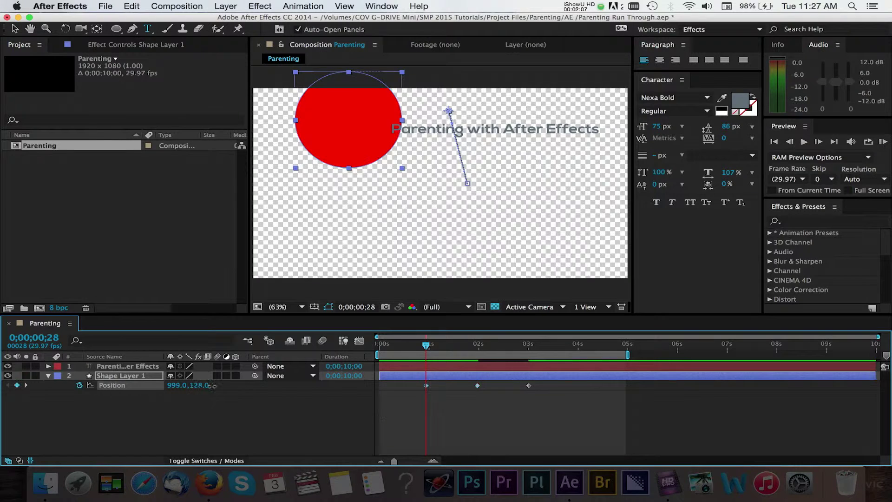
{"action": "left_click_drag", "start_coordinate": [212, 385], "coordinate": [298, 385]}
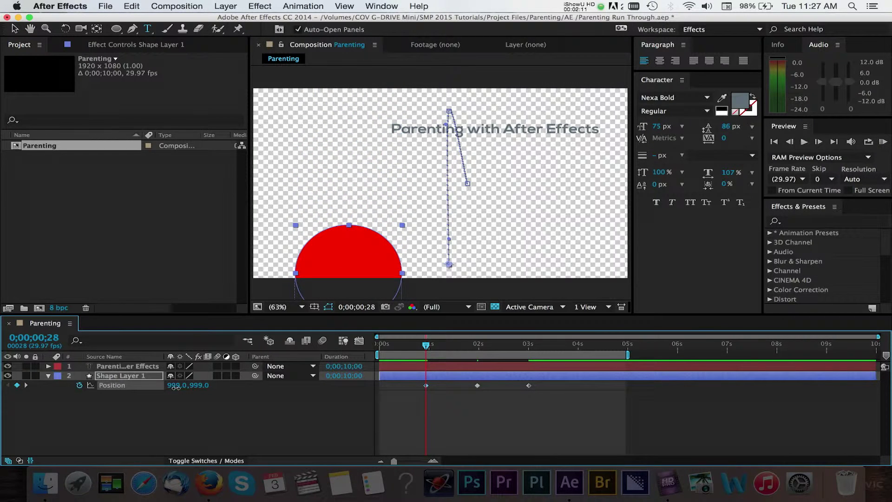
{"action": "left_click_drag", "start_coordinate": [176, 386], "coordinate": [122, 388]}
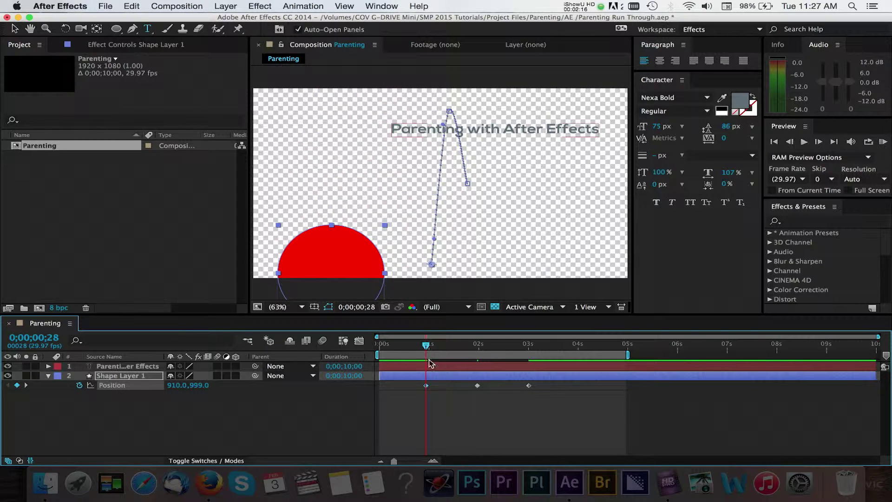
Start the circle above the frame at 0 seconds (755, -341) and preview the bounce
{"action": "left_click_drag", "start_coordinate": [426, 346], "coordinate": [379, 346]}
{"action": "left_click_drag", "start_coordinate": [173, 386], "coordinate": [78, 385]}
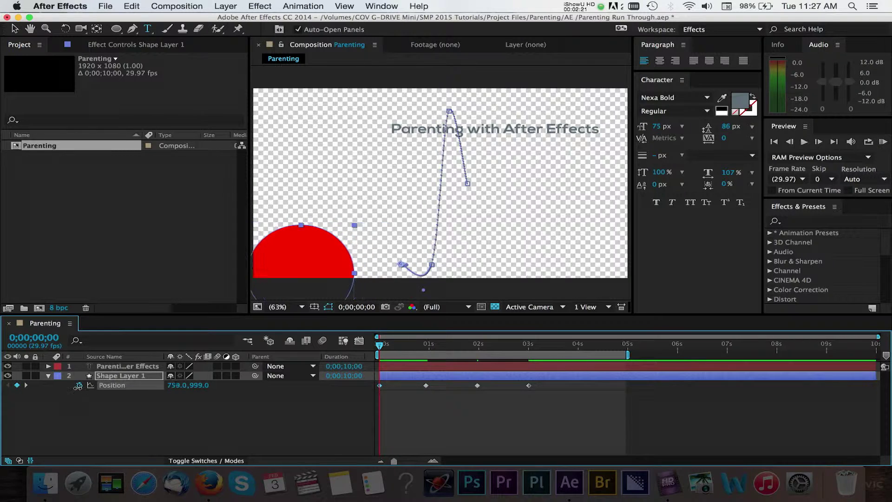
{"action": "mouse_move", "coordinate": [205, 386]}
{"action": "left_mouse_down"}
{"action": "mouse_move", "coordinate": [93, 377]}
{"action": "mouse_move", "coordinate": [2, 353]}
{"action": "left_mouse_up"}
{"action": "left_click", "coordinate": [882, 142]}
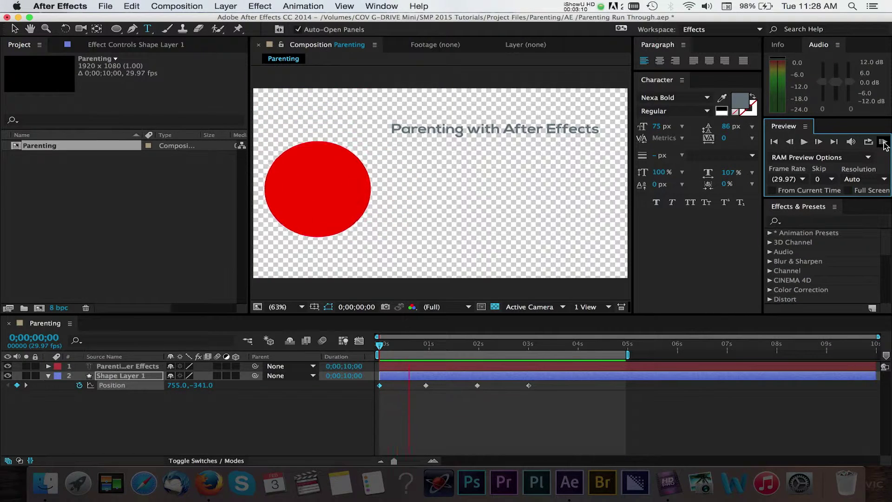
{"action": "left_click", "coordinate": [128, 366]}
Parent the 'Parenting with After Effects' text layer to Shape Layer 1 and preview it
{"action": "right_click", "coordinate": [301, 362]}
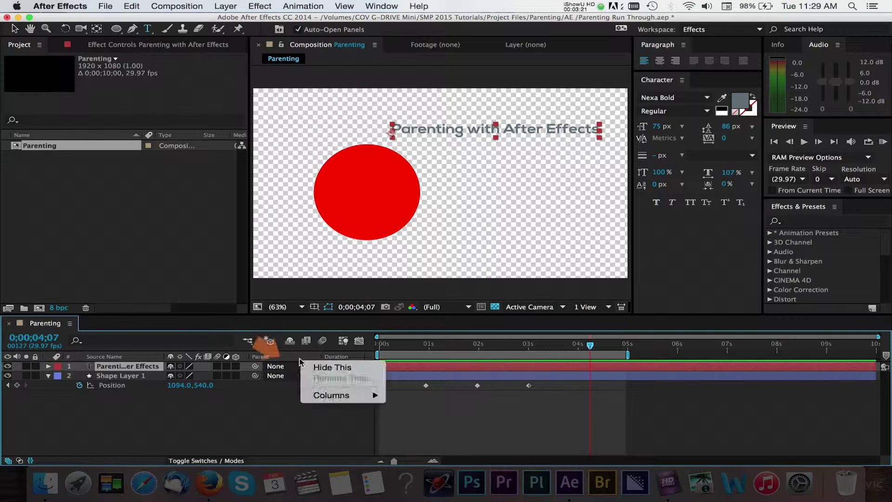
{"action": "mouse_move", "coordinate": [326, 396]}
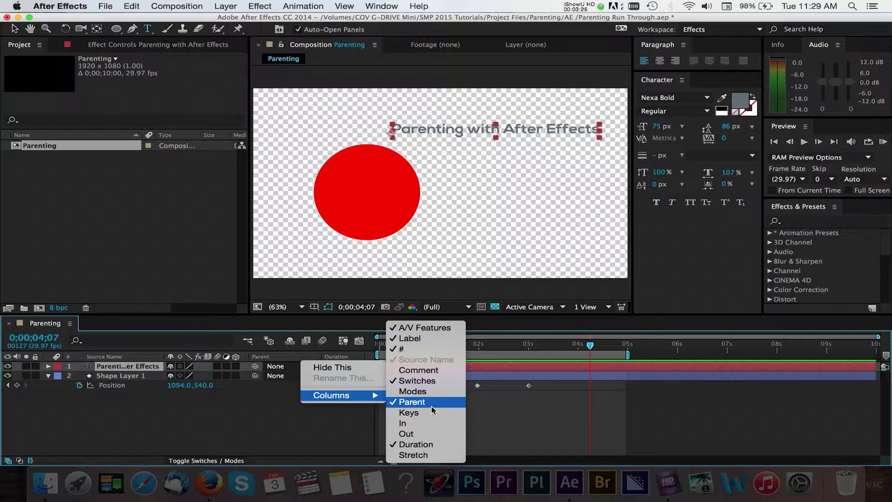
{"action": "left_click", "coordinate": [320, 430]}
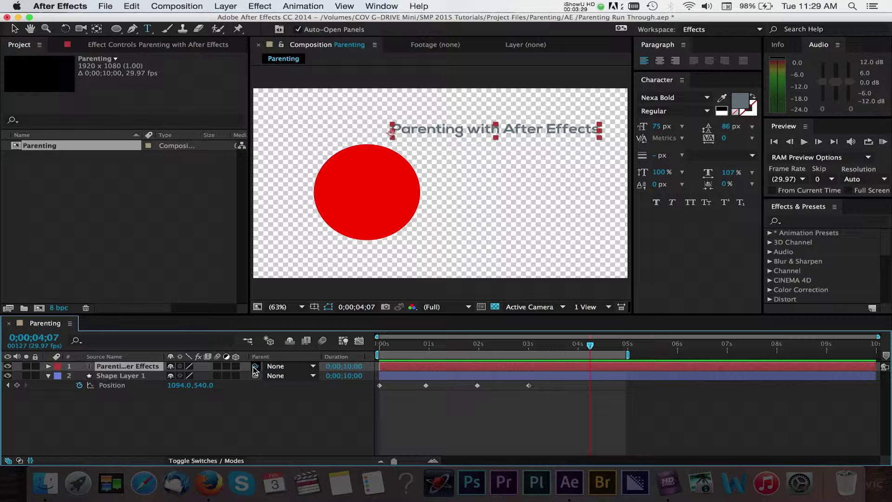
{"action": "left_click_drag", "start_coordinate": [255, 367], "coordinate": [146, 380]}
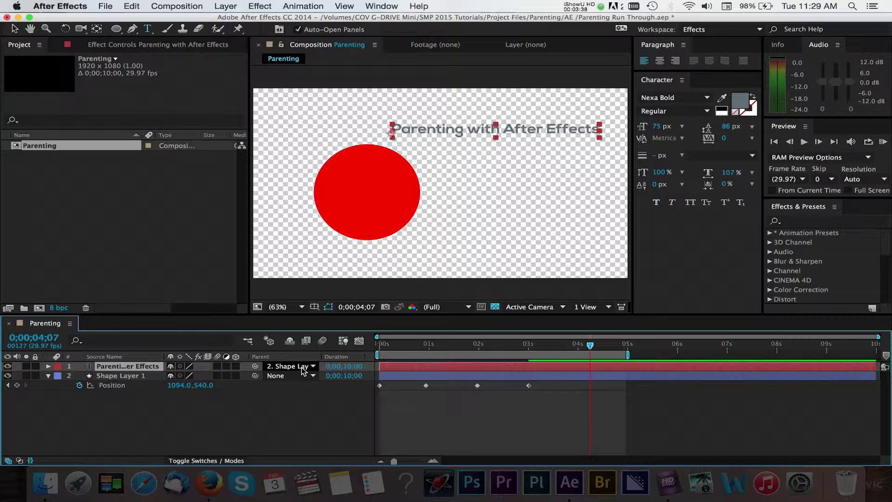
{"action": "left_click", "coordinate": [883, 141]}
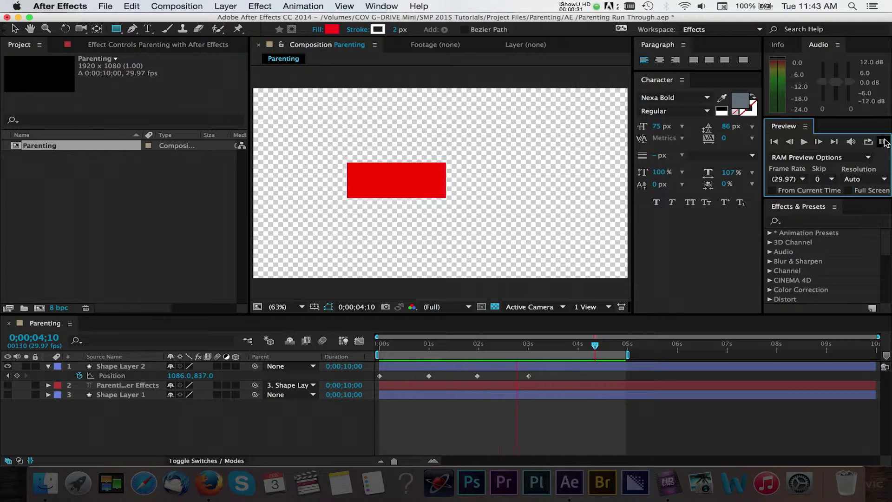
Stop the preview and change the text layer's parent to Shape Layer 2
{"action": "left_click", "coordinate": [43, 381]}
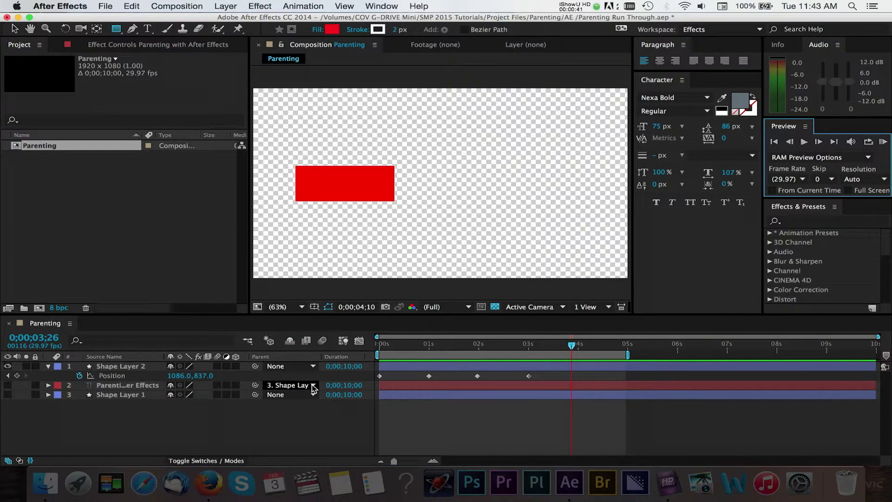
{"action": "left_click", "coordinate": [312, 386]}
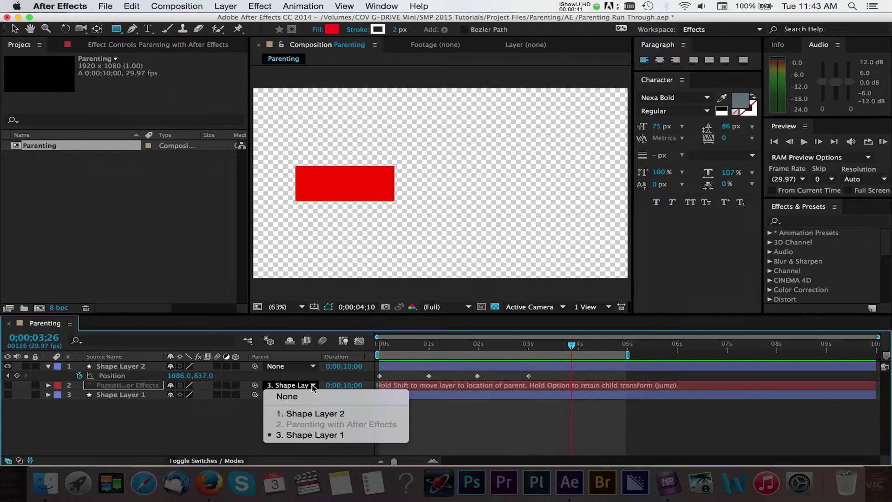
{"action": "left_click", "coordinate": [311, 414]}
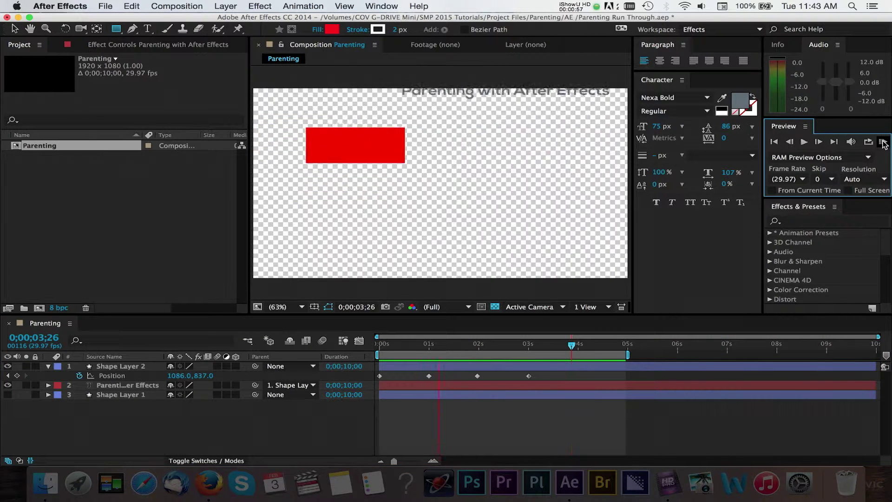